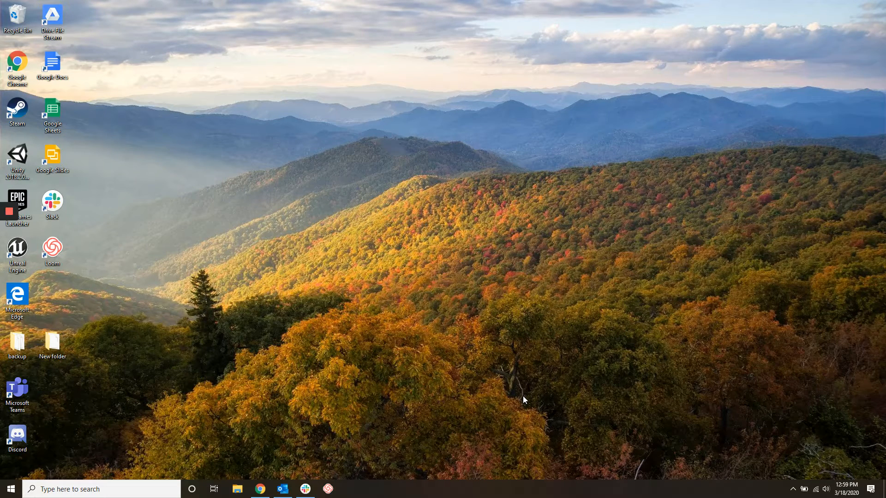
# Bring Chrome back up and switch to the 'boot camp mac' search results tab
pyautogui.click(260, 489)
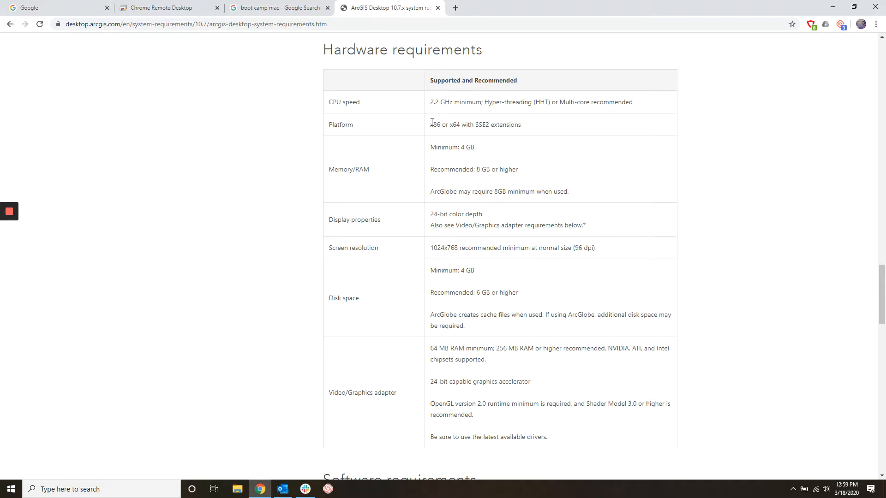
pyautogui.click(301, 3)
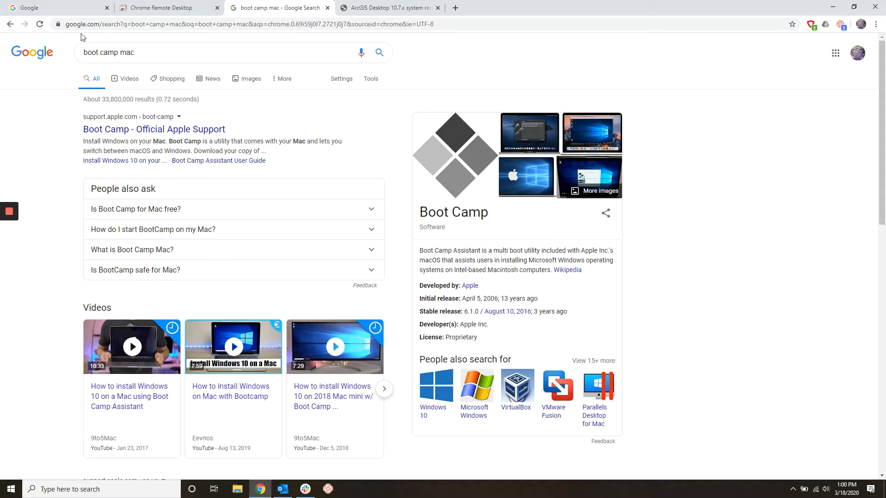
# Search Google for 'UTK software distribution' and open the UTK Software Distribution site
pyautogui.click(51, 9)
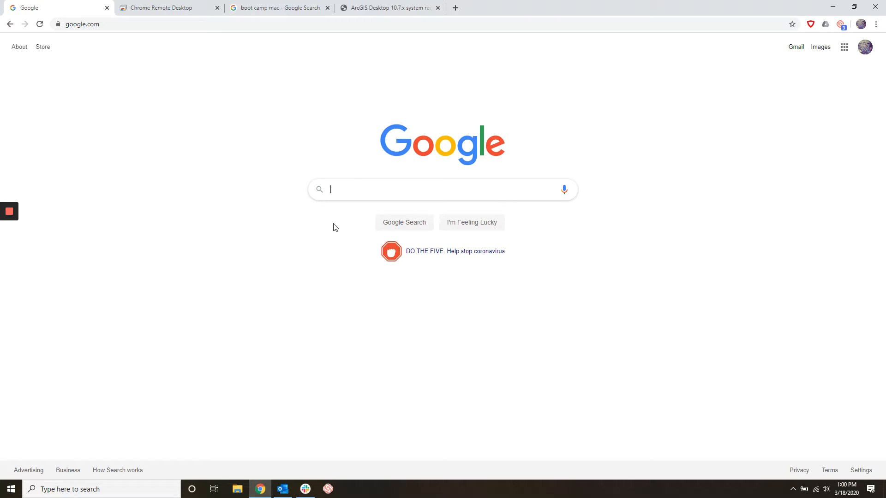
pyautogui.write('UTK s')
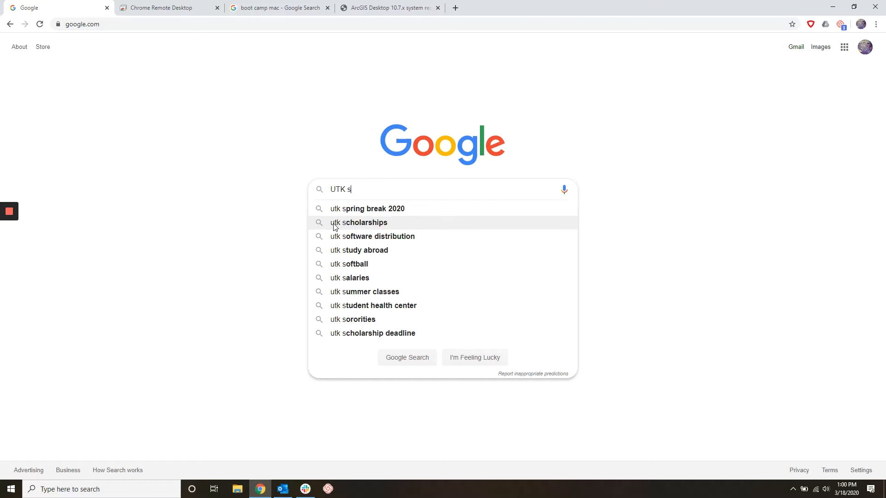
pyautogui.write('oftware distribution')
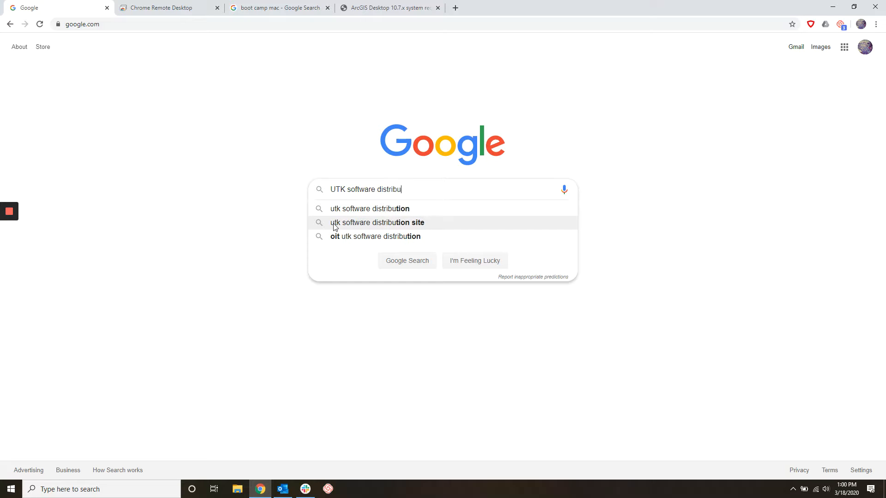
pyautogui.click(354, 209)
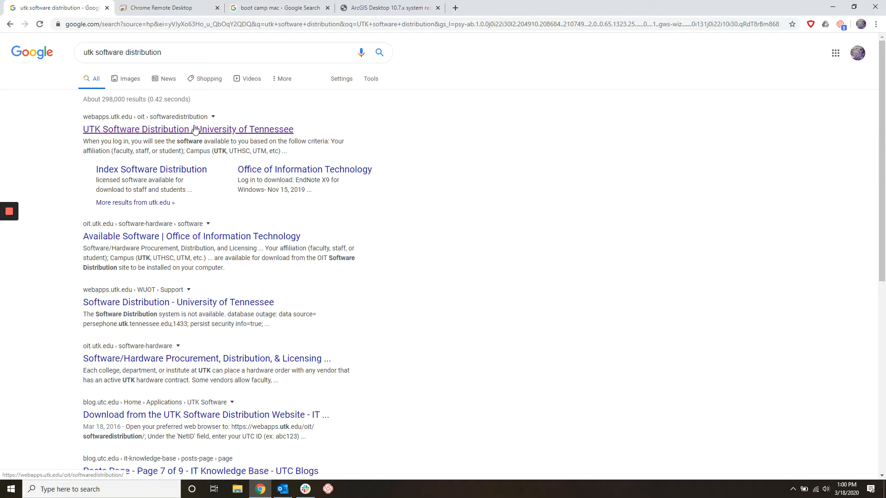
pyautogui.click(272, 131)
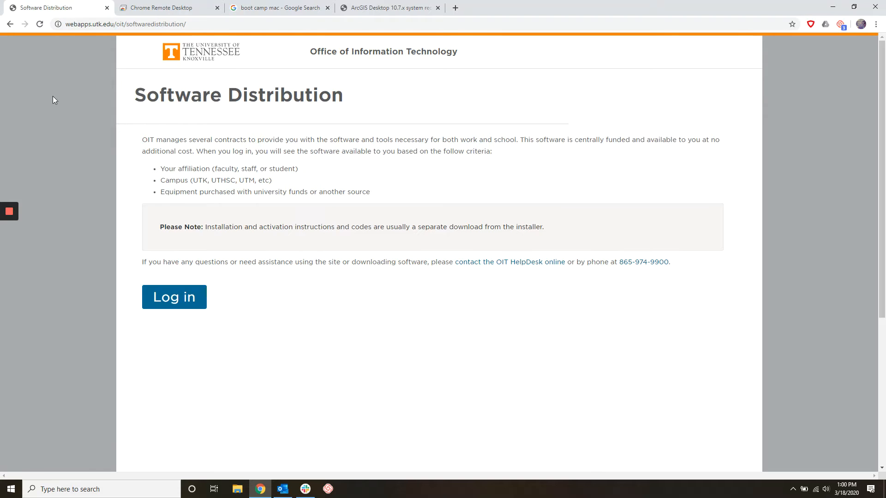
# Sign in with the university NetID and password, then certify a personally owned computer
pyautogui.click(174, 304)
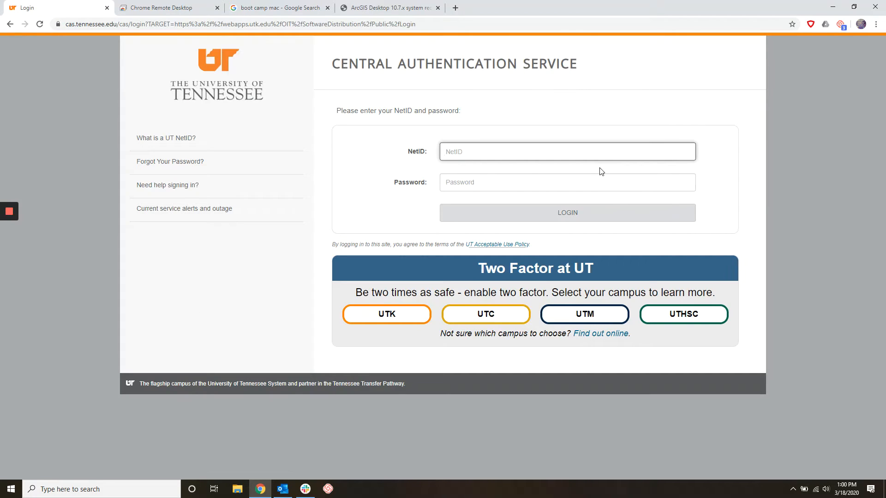
pyautogui.write('brq131')
pyautogui.press('Tab')
pyautogui.write('*')
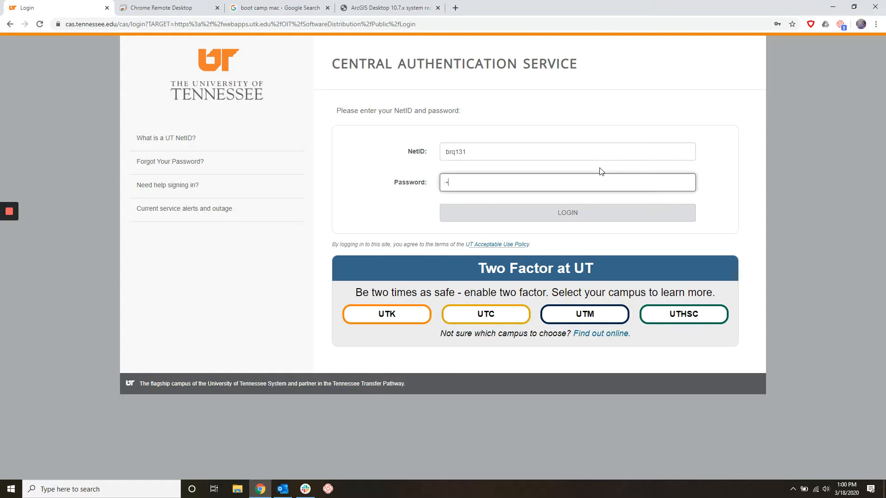
pyautogui.write('***************')
pyautogui.press('Return')
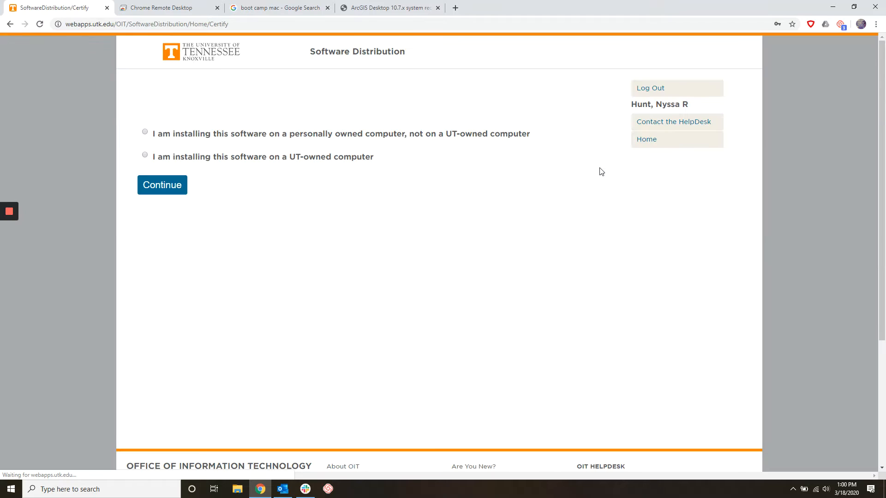
pyautogui.click(145, 132)
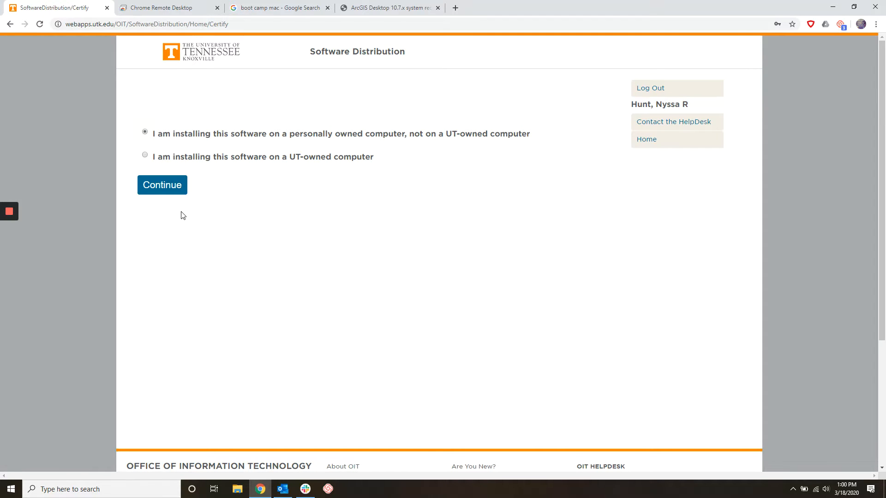
pyautogui.click(163, 189)
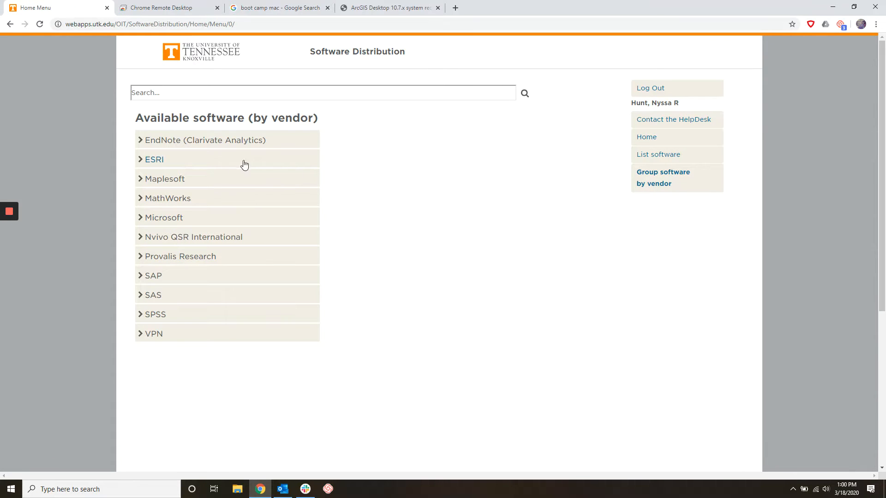
# Expand the ESRI vendor entry to list ArcMap 10.7 and ArcGIS Pro 2.4, then open File Explorer
pyautogui.click(166, 164)
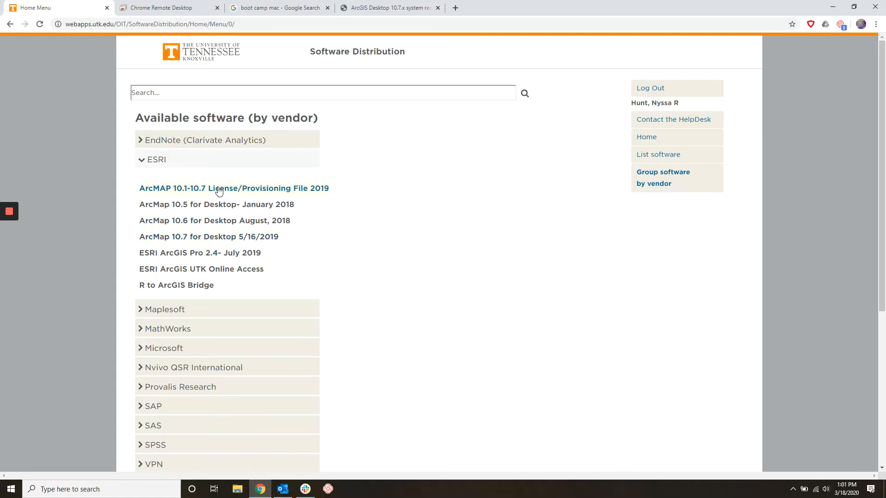
pyautogui.click(239, 488)
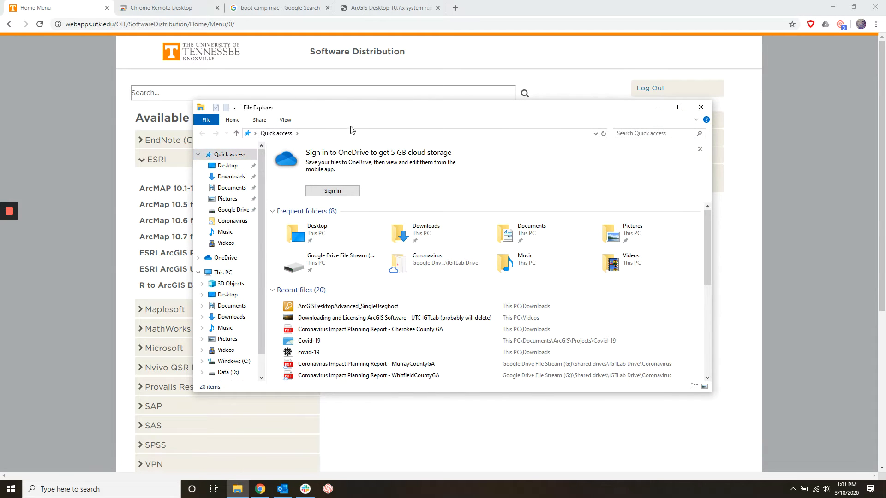
# Run ArcGIS_Desktop_107_167519 from Downloads and extract it to the default Documents\ArcGIS 10.7 folder
pyautogui.click(430, 116)
pyautogui.click(230, 176)
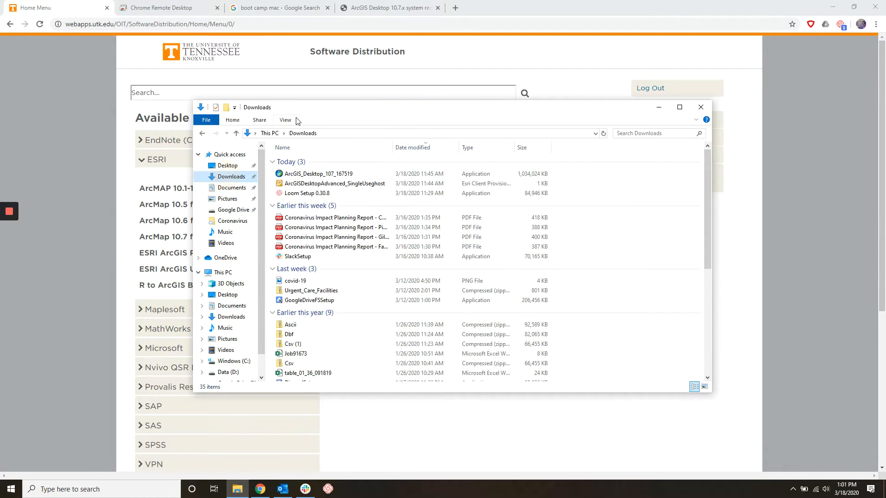
pyautogui.moveTo(299, 109); pyautogui.dragTo(427, 124)
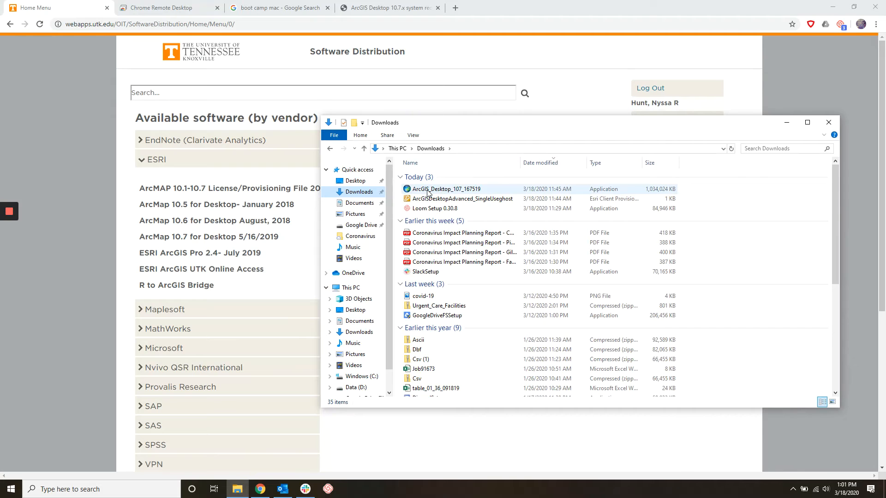
pyautogui.doubleClick(468, 188)
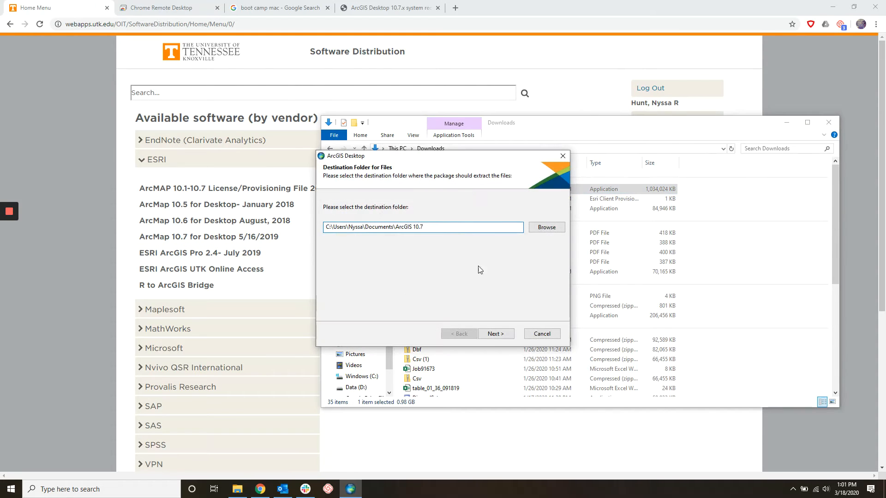
pyautogui.click(492, 337)
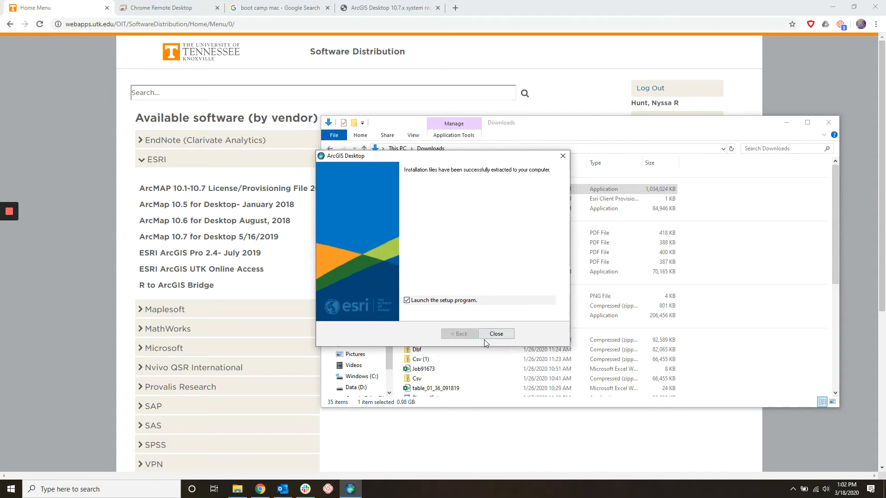
# Launch setup, accept the master agreement, keep default install and Python folders, and complete installation
pyautogui.click(484, 337)
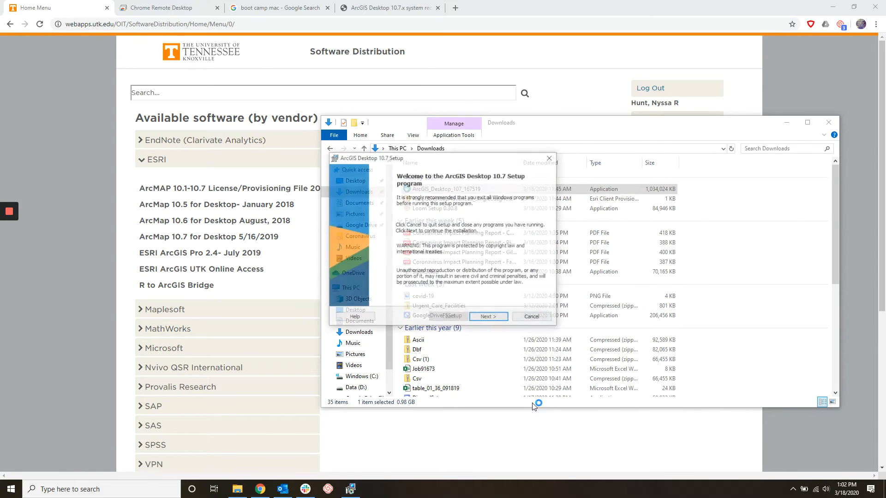
pyautogui.click(490, 318)
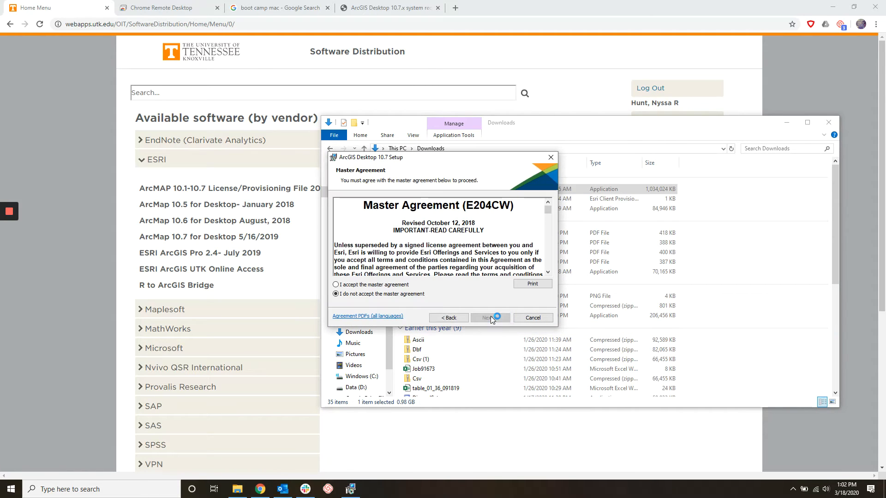
pyautogui.click(353, 285)
pyautogui.click(498, 319)
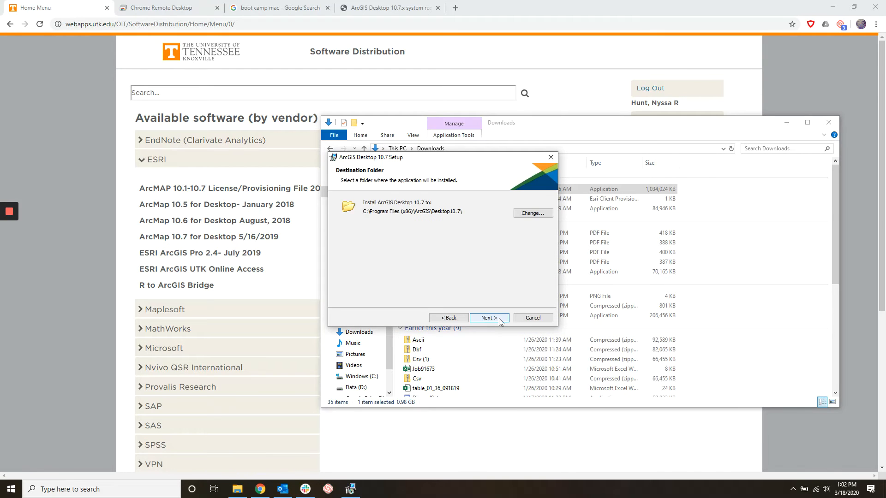
pyautogui.click(499, 321)
pyautogui.click(500, 319)
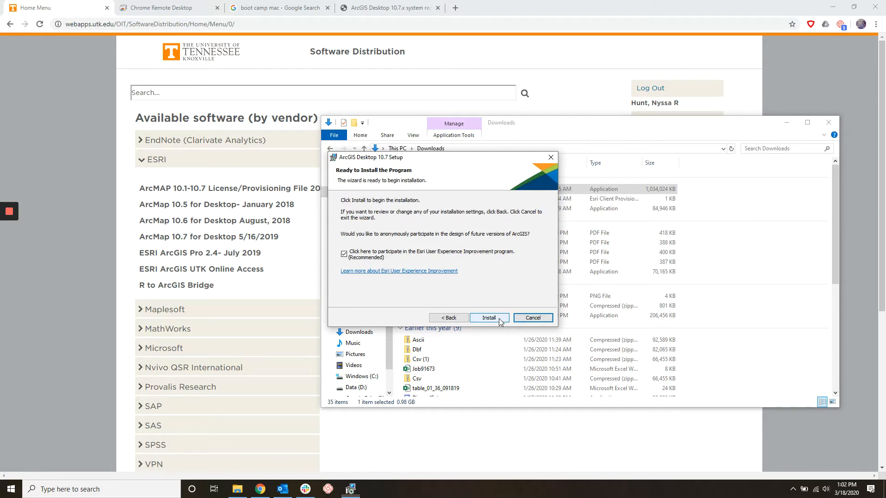
pyautogui.click(499, 319)
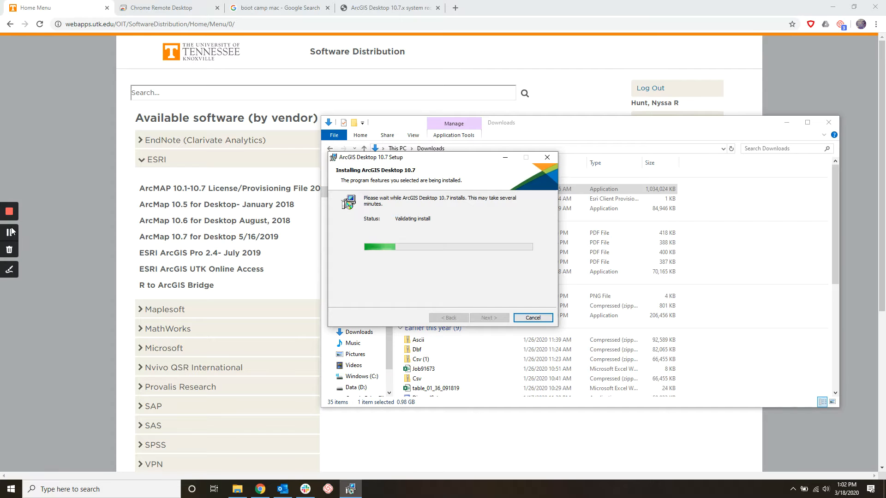
pyautogui.click(12, 232)
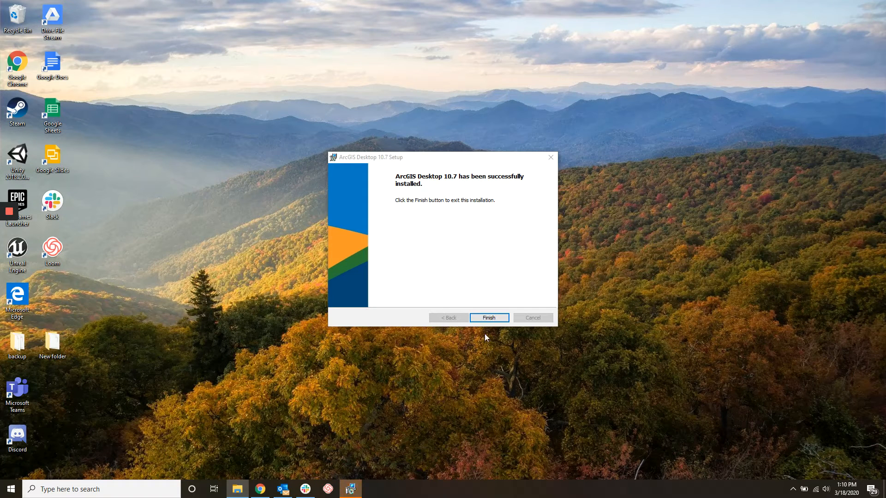
pyautogui.click(488, 320)
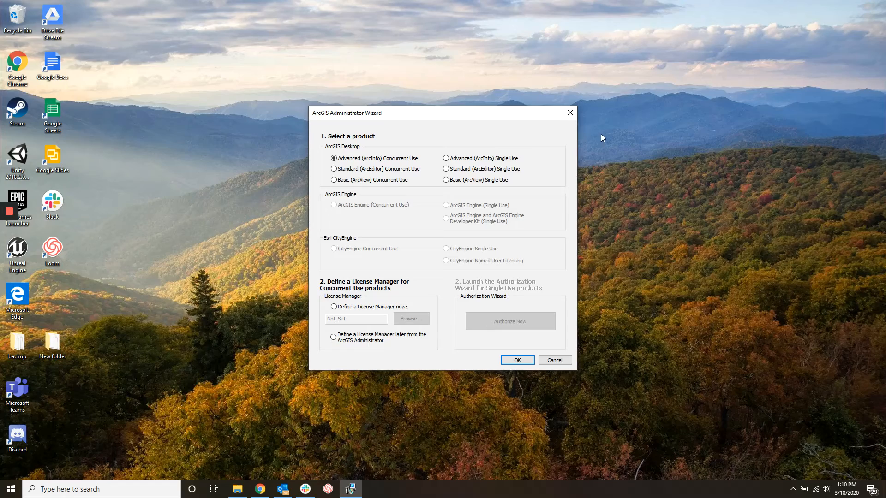
# Close the Administrator Wizard and open the ArcGISDesktopAdvanced single-use provisioning file from Downloads
pyautogui.click(570, 113)
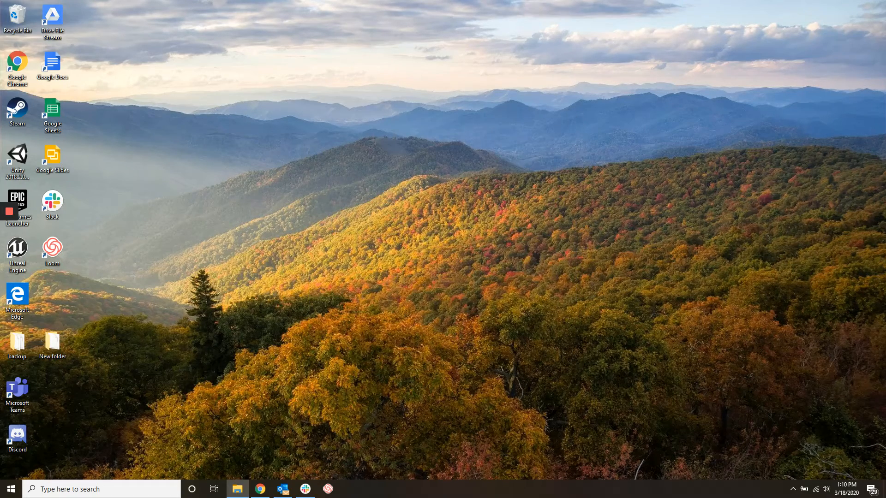
pyautogui.moveTo(885, 219); pyautogui.dragTo(424, 135)
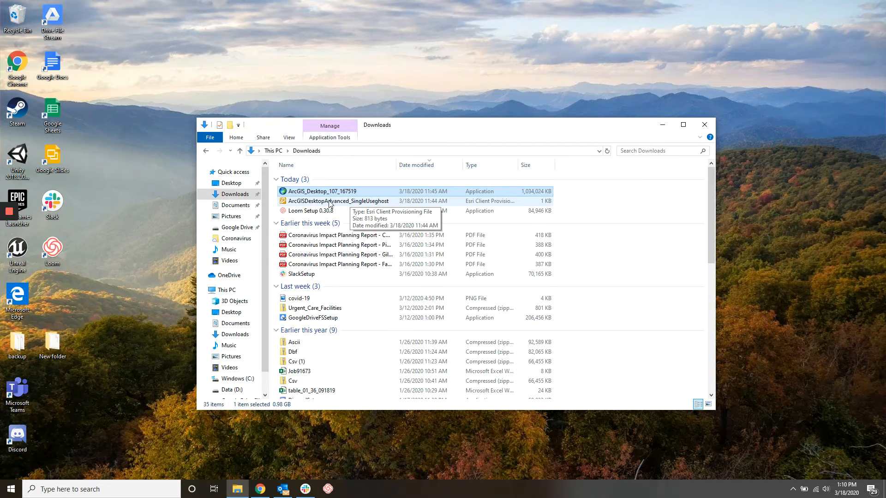
pyautogui.doubleClick(330, 202)
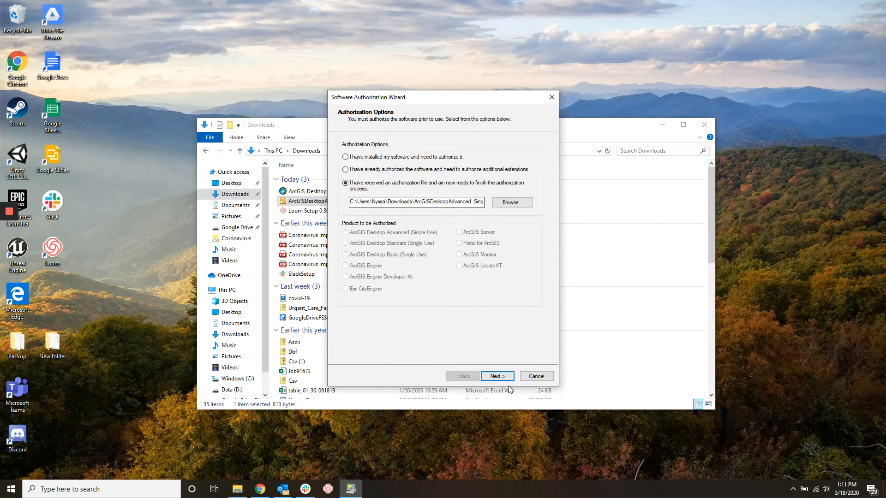
# Keep the loaded authorization file, choose Internet authorization, and accept the pre-filled contact details
pyautogui.click(494, 378)
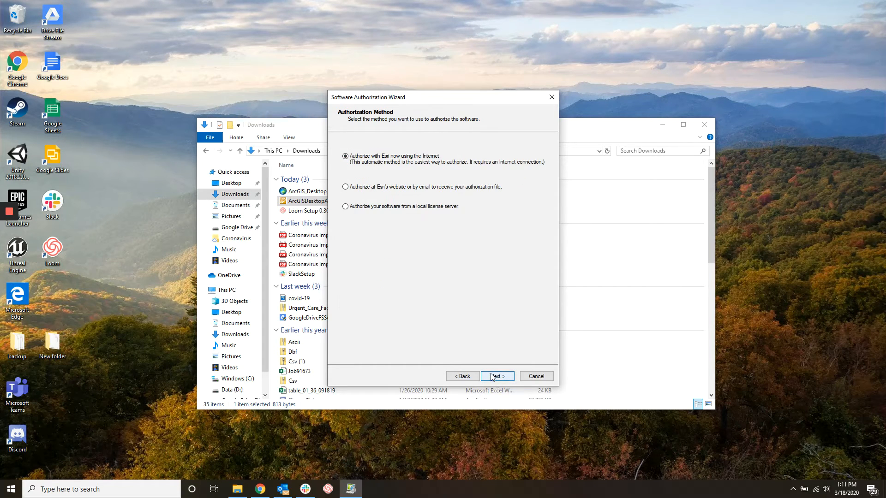
pyautogui.click(498, 377)
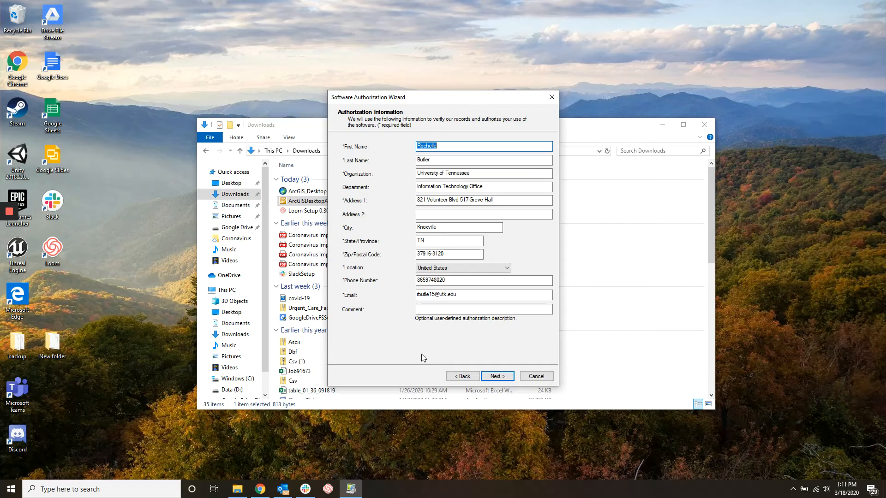
pyautogui.click(490, 382)
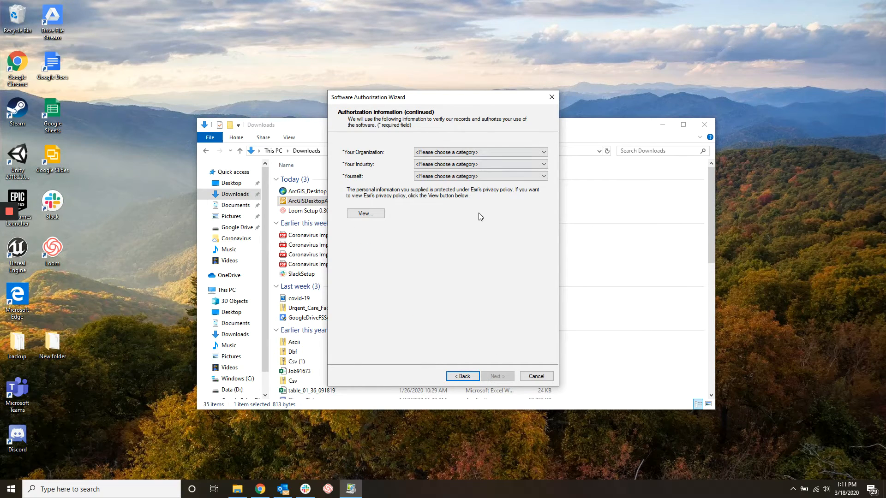
# Set organization to Education-Staff/Faculty, industry to GIS Services, and role to GIS Analyst
pyautogui.click(532, 150)
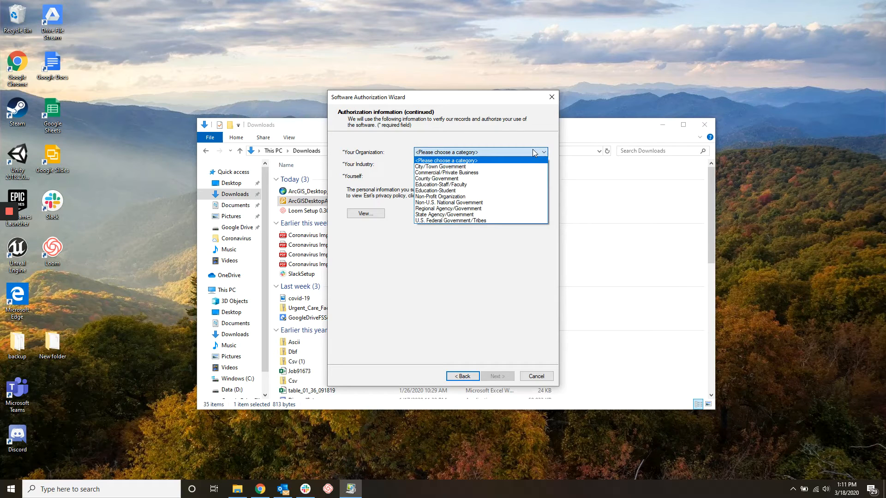
pyautogui.click(458, 185)
pyautogui.click(486, 165)
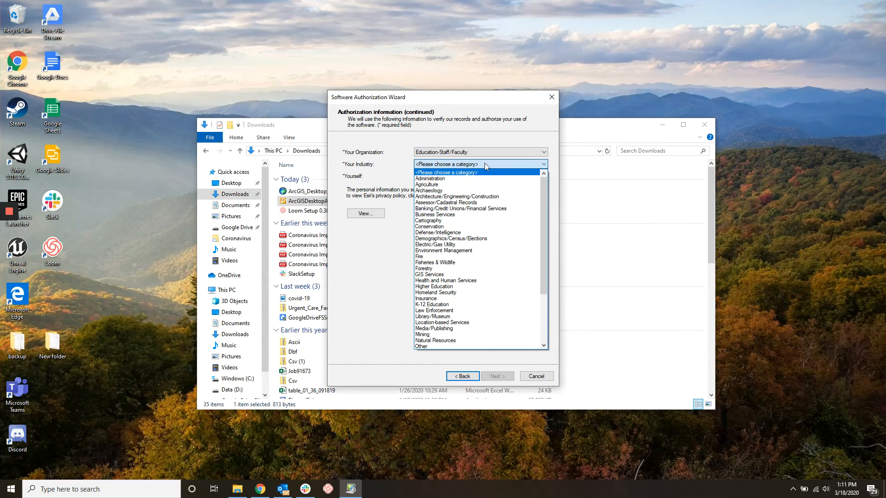
pyautogui.click(439, 275)
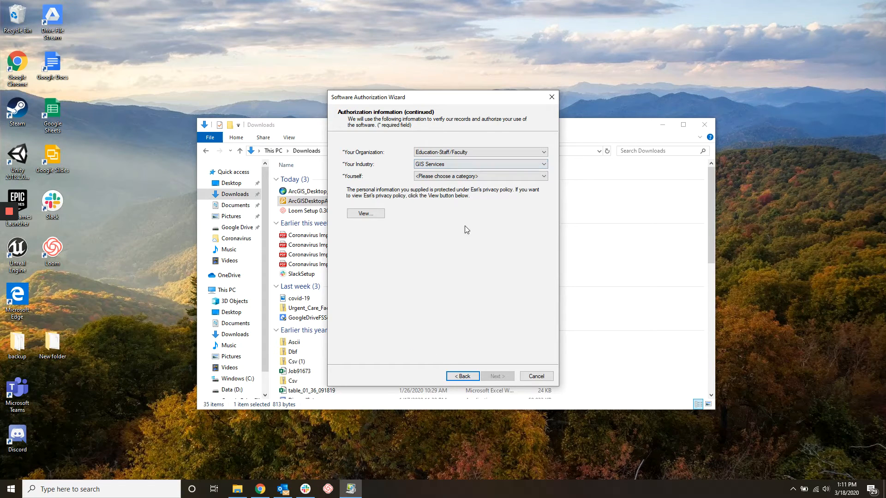
pyautogui.click(490, 175)
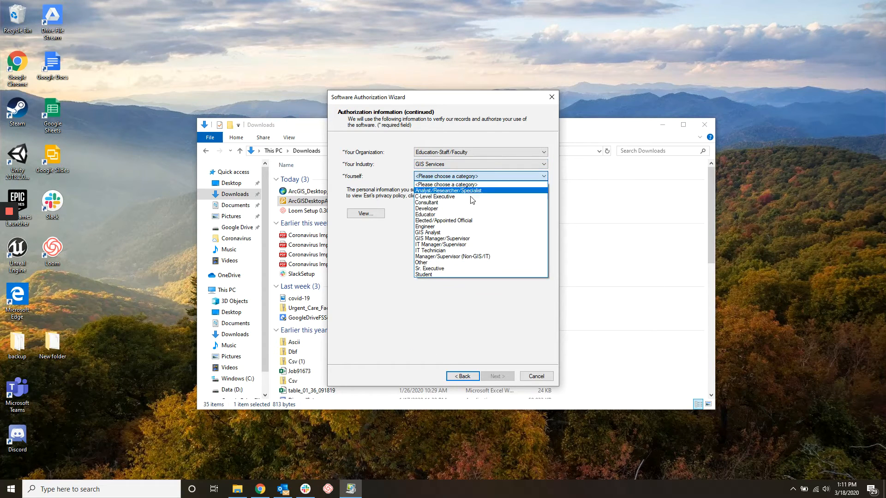
pyautogui.click(433, 234)
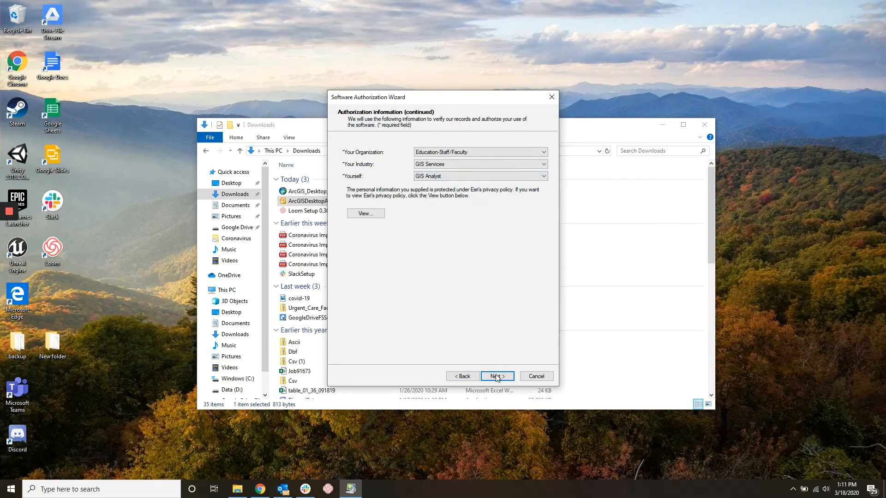
pyautogui.click(497, 377)
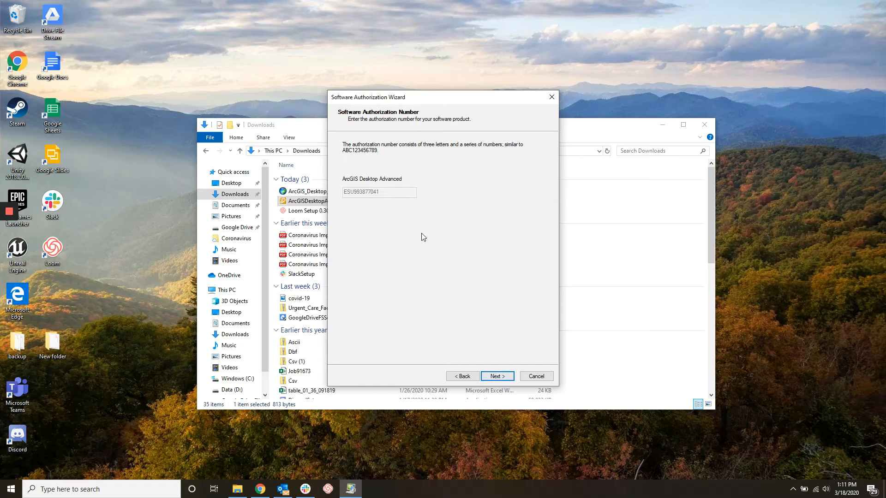
# Accept the authorization number and extensions, skip evaluations, authorize, then close the wizard and Downloads window
pyautogui.click(497, 376)
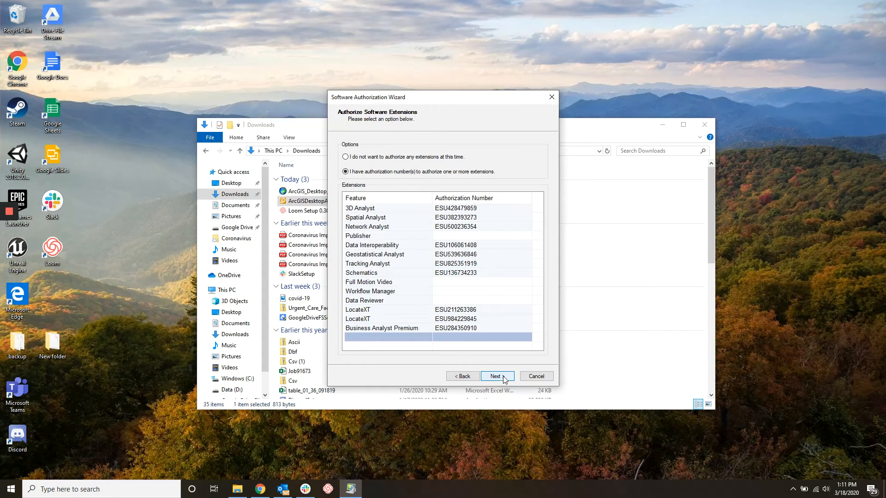
pyautogui.click(496, 376)
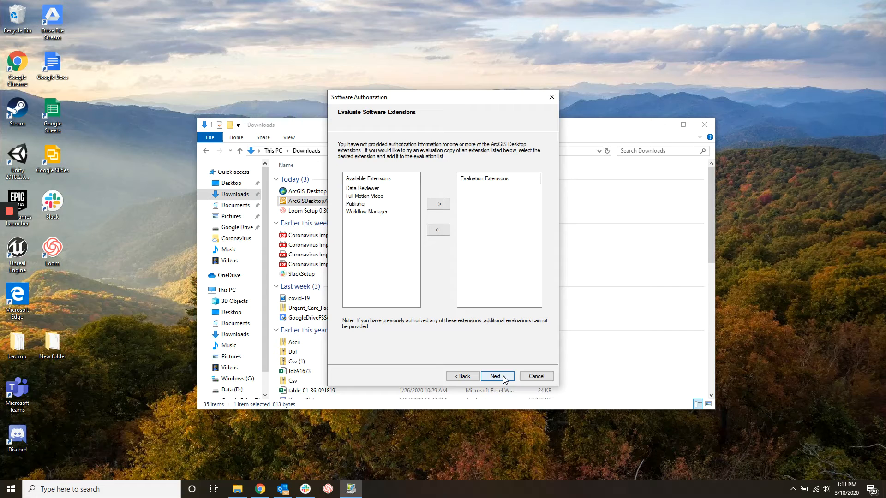
pyautogui.click(504, 378)
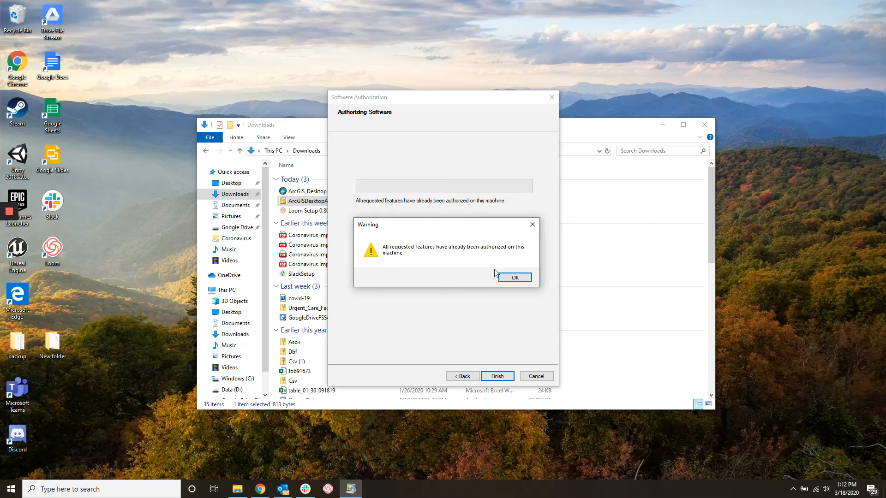
pyautogui.click(508, 277)
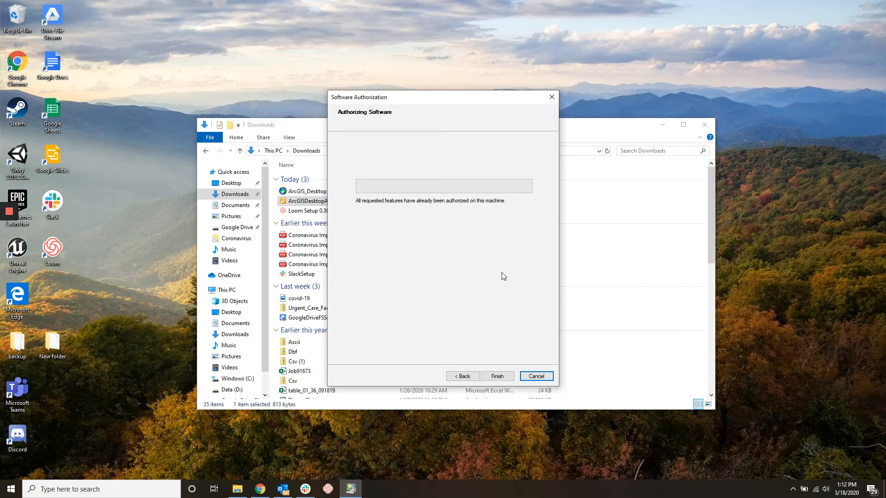
pyautogui.click(509, 377)
pyautogui.click(696, 130)
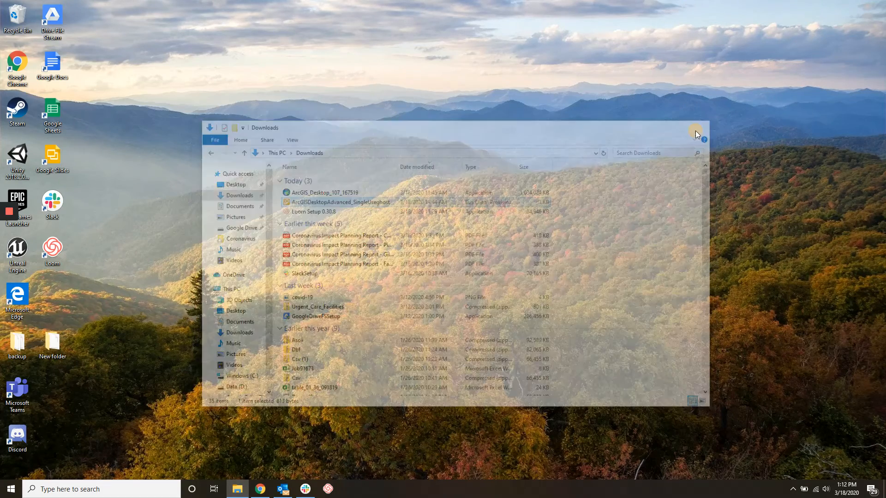
# Launch ArcMap 10.7 from the Start menu's ArcGIS group and dismiss the not-licensed warning
pyautogui.click(8, 489)
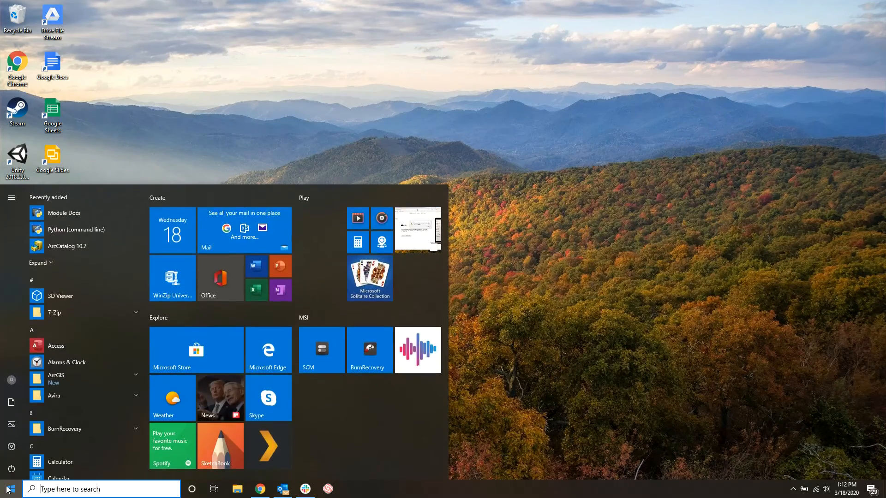
pyautogui.click(124, 381)
pyautogui.scroll(-1, 90, 450)
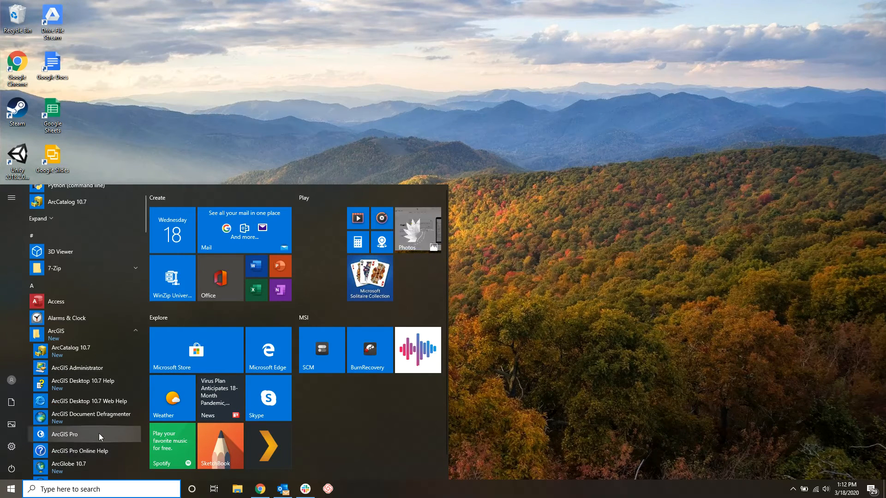
pyautogui.scroll(-1, 98, 434)
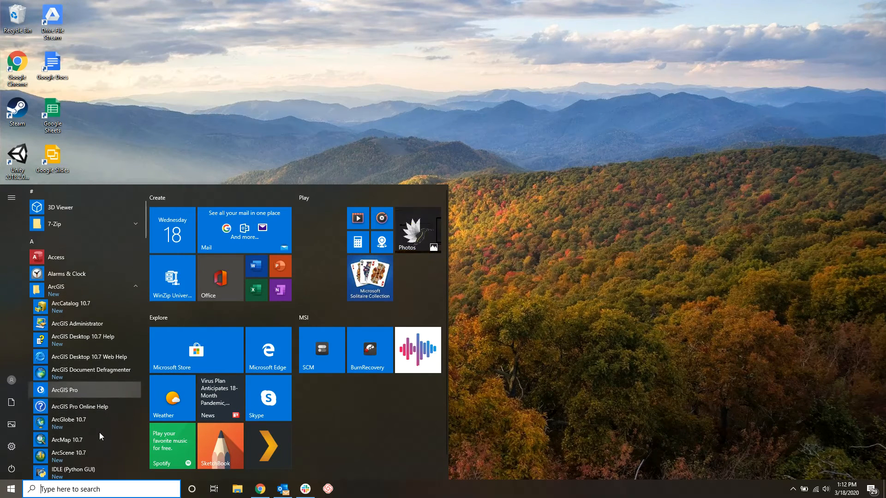
pyautogui.click(72, 440)
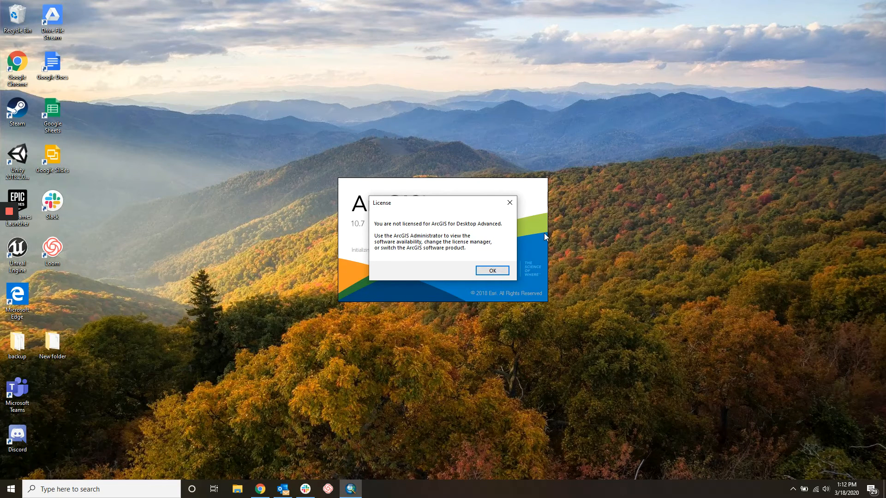
pyautogui.click(490, 271)
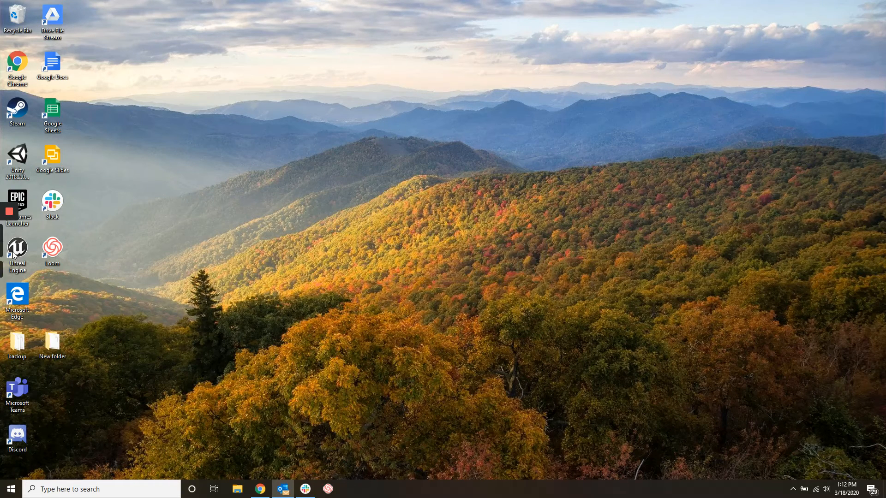
pyautogui.click(10, 233)
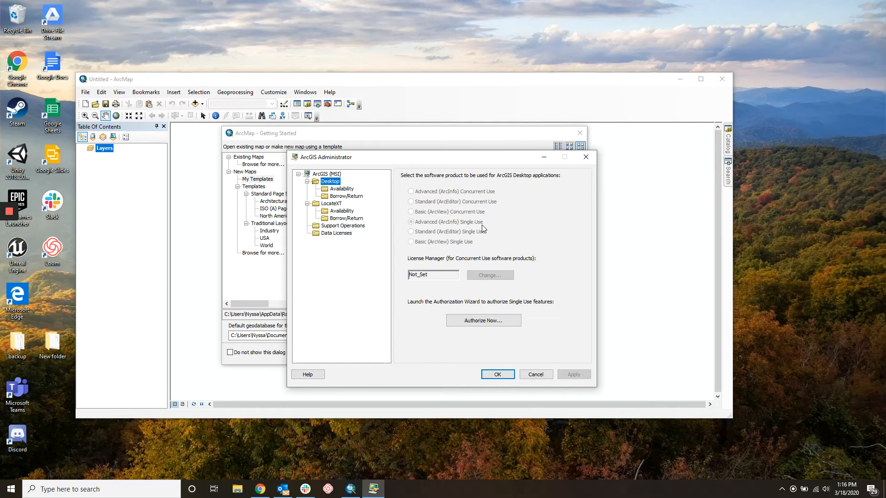
# Apply the Advanced (ArcInfo) Single Use license, close ArcGIS Administrator, and dismiss Getting Started
pyautogui.click(508, 379)
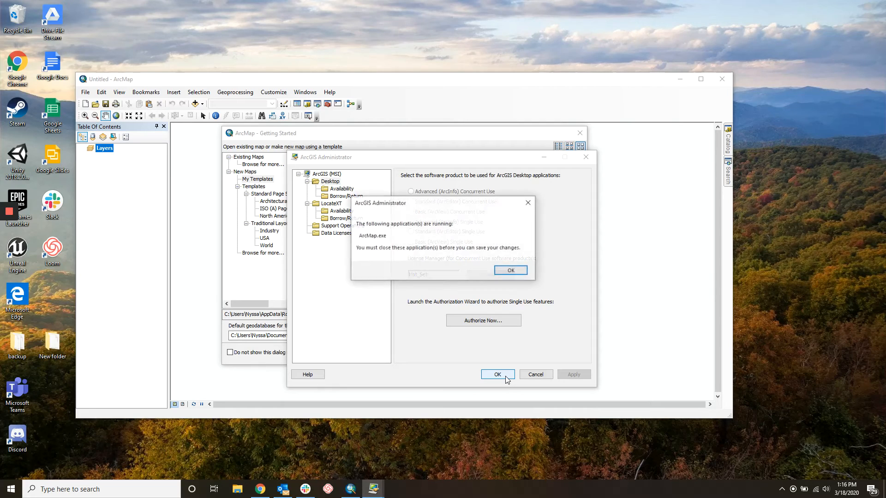
pyautogui.click(524, 271)
pyautogui.click(579, 156)
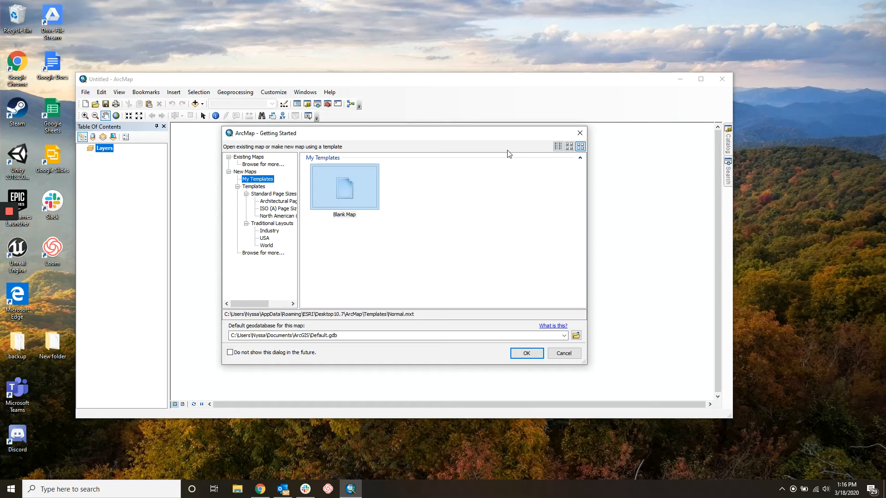
pyautogui.click(584, 133)
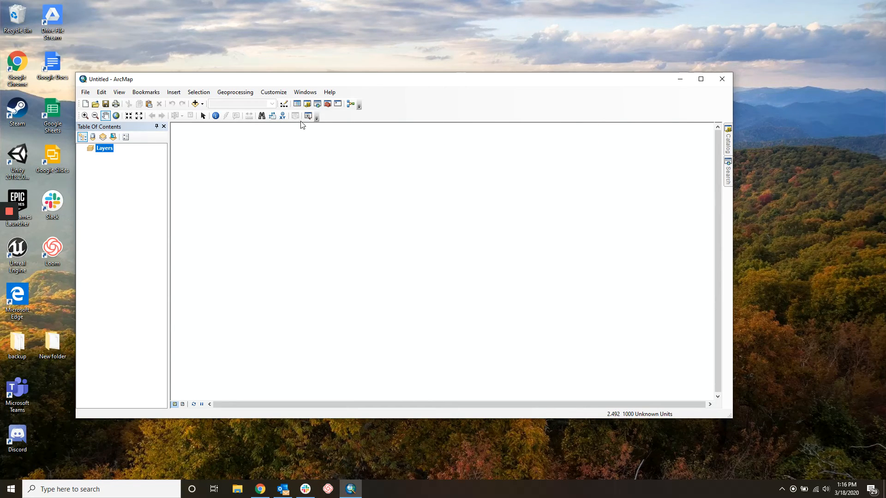
# Confirm all eight ArcMap extensions, 3D Analyst through Tracking Analyst, are enabled, then close ArcMap
pyautogui.click(283, 92)
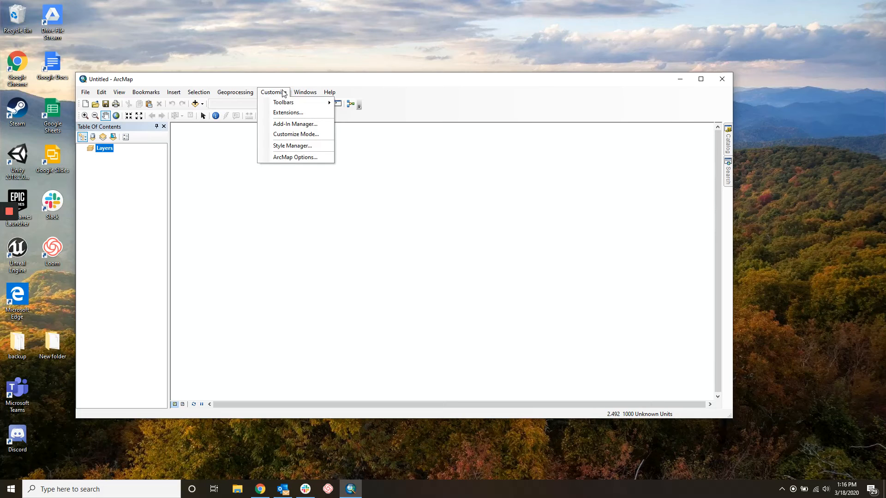
pyautogui.click(274, 113)
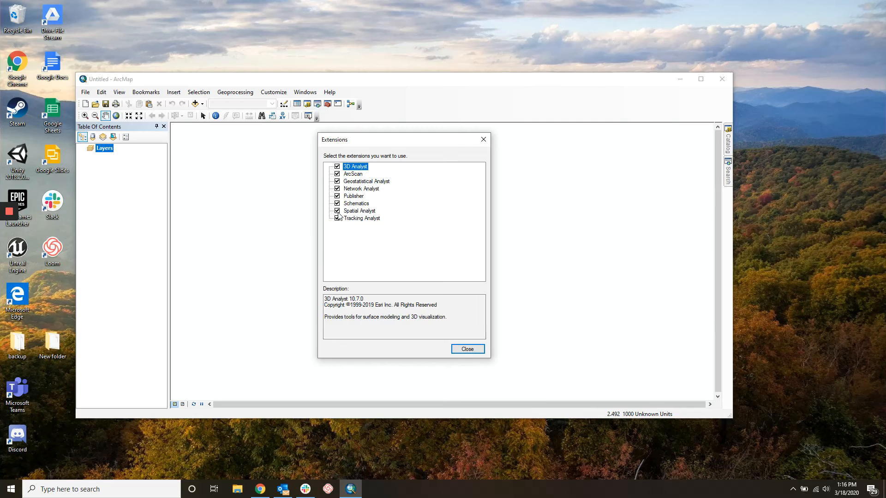
pyautogui.click(467, 349)
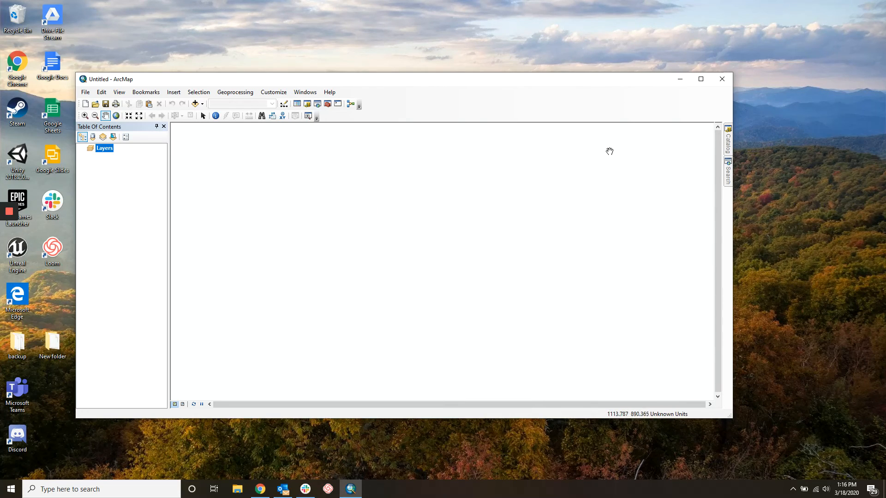
pyautogui.click(721, 79)
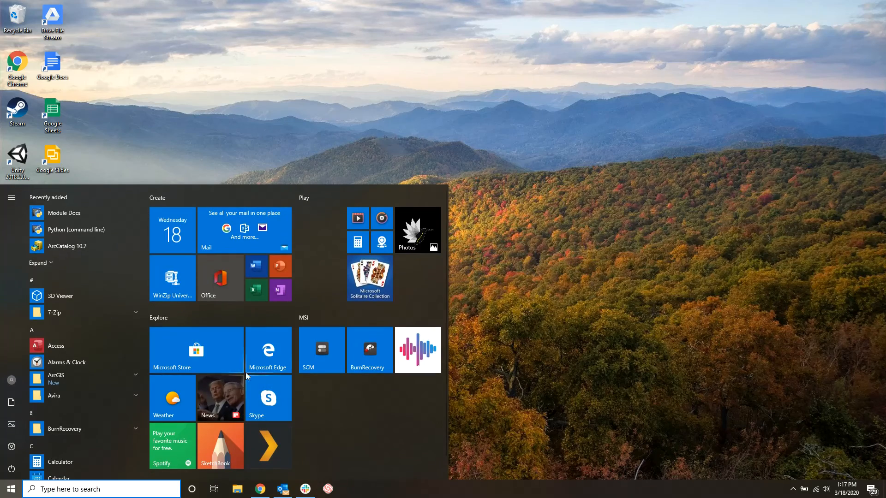
# Search the Start menu for 'arc' and launch ArcGIS Pro
pyautogui.write('arc')
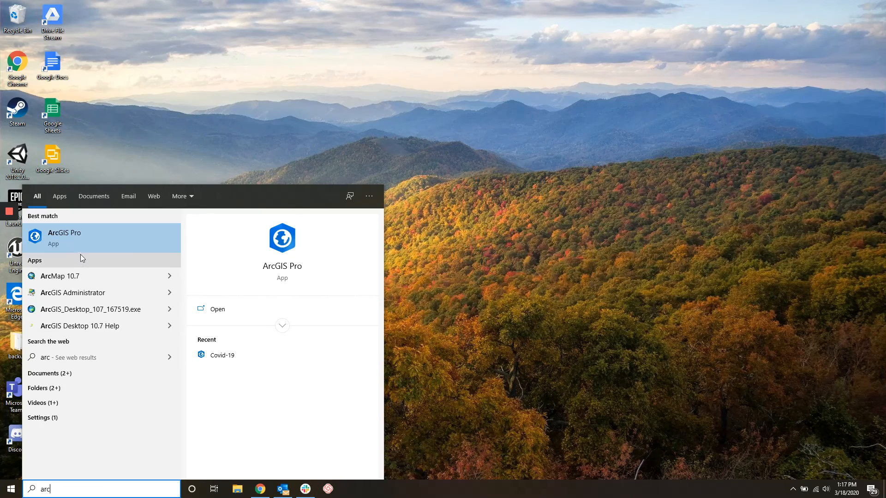
pyautogui.click(81, 239)
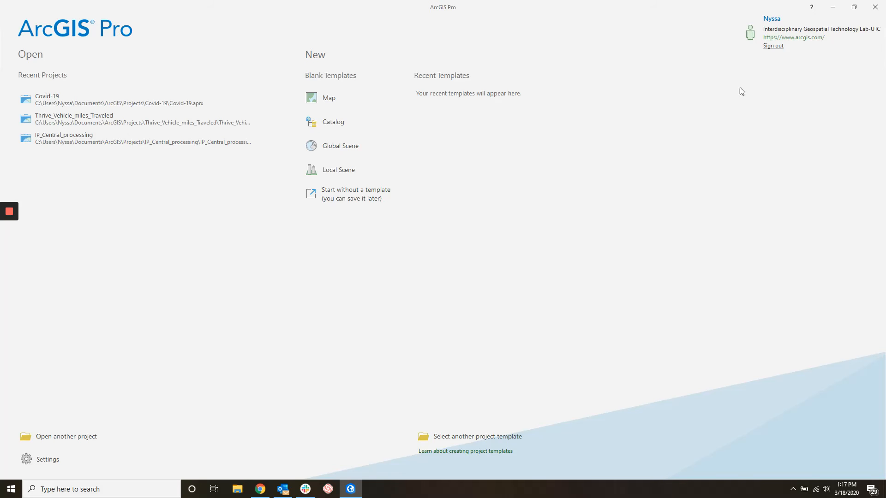
# Sign out of the ArcGIS account in Pro and dismiss the licensing warning
pyautogui.click(775, 47)
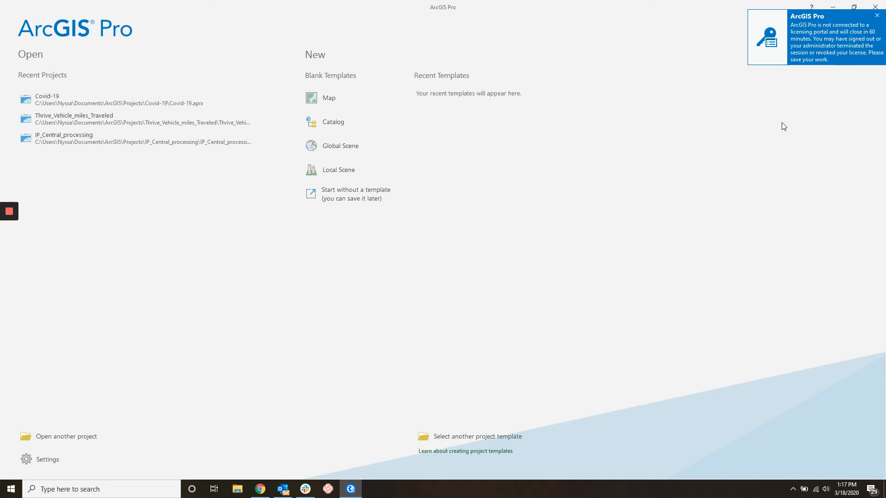
pyautogui.click(877, 16)
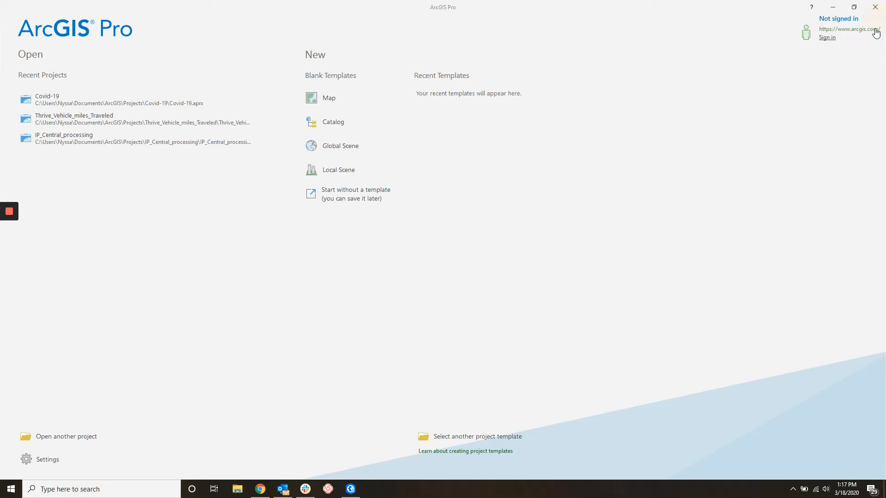
pyautogui.click(832, 42)
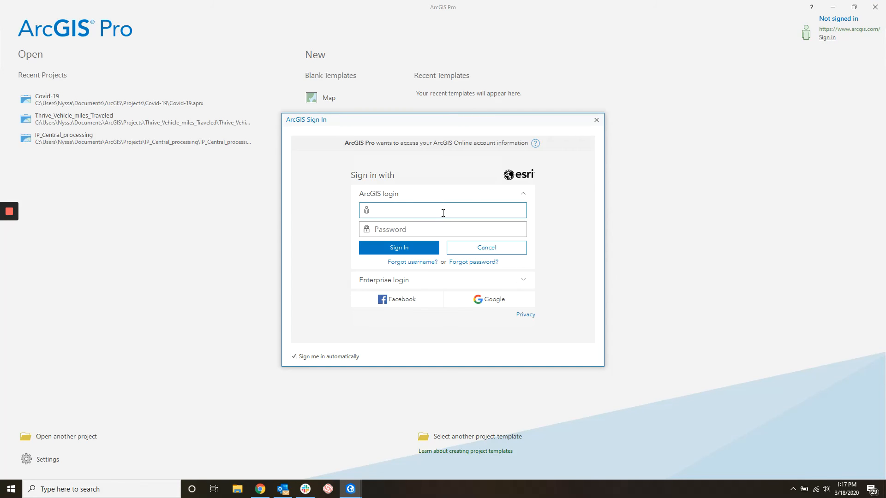
# Sign back in with the account username and password, then close ArcGIS Pro
pyautogui.click(441, 208)
pyautogui.press('Tab')
pyautogui.write('●●●●●●●●●●●●')
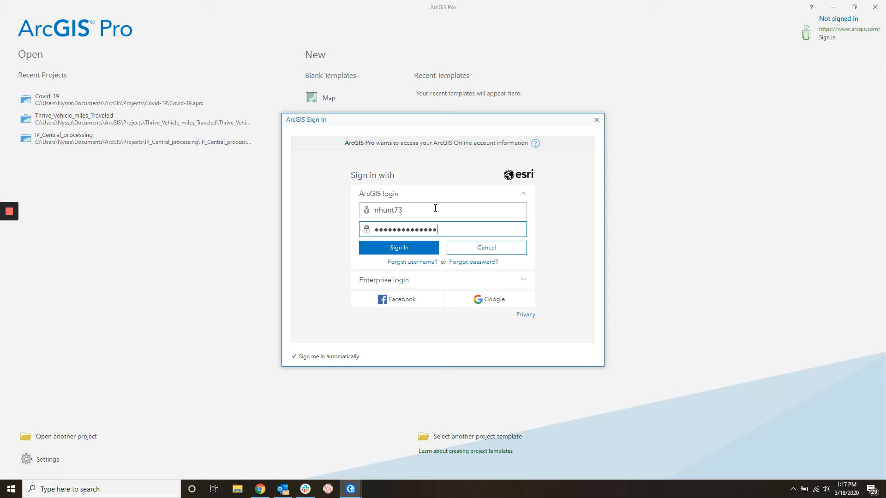
pyautogui.press('Return')
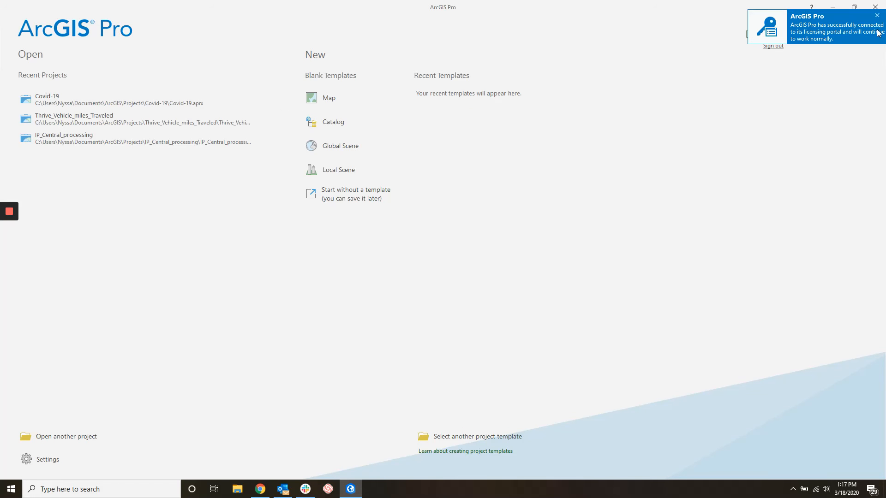
pyautogui.click(878, 15)
pyautogui.click(876, 8)
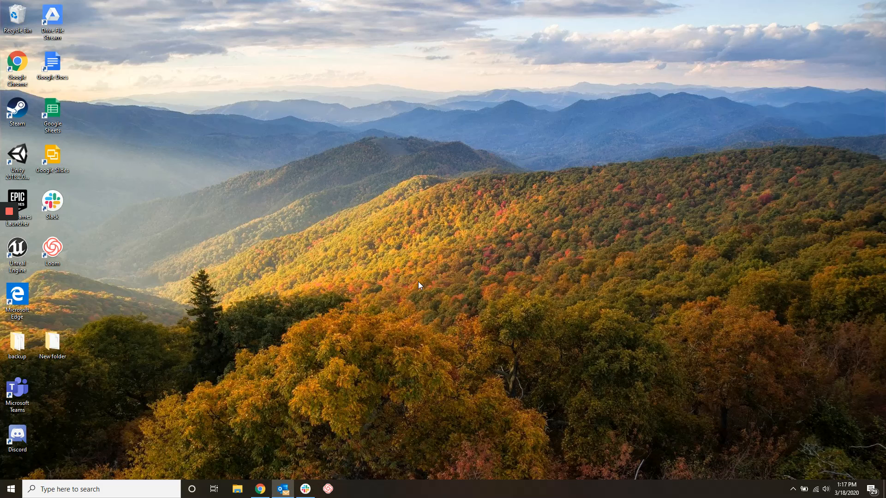
# Bring up Chrome on the Chrome Remote Desktop tab and show its Remote Support page
pyautogui.click(260, 489)
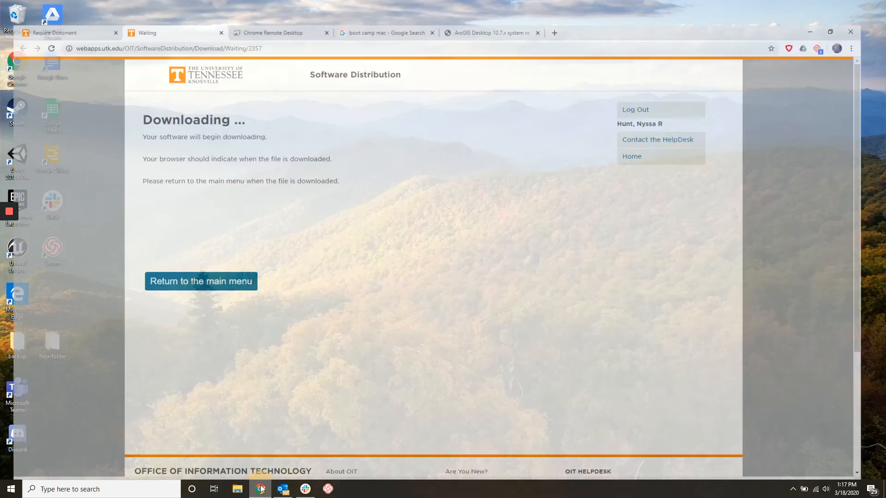
pyautogui.click(277, 8)
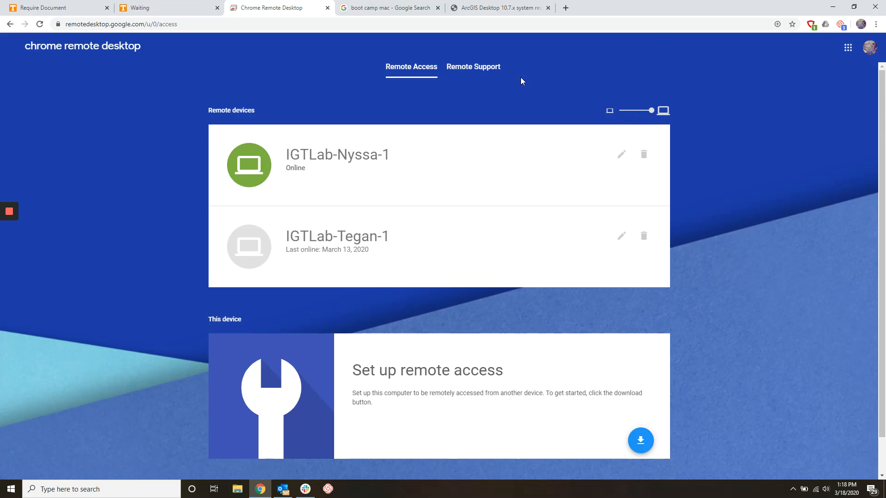
pyautogui.click(490, 70)
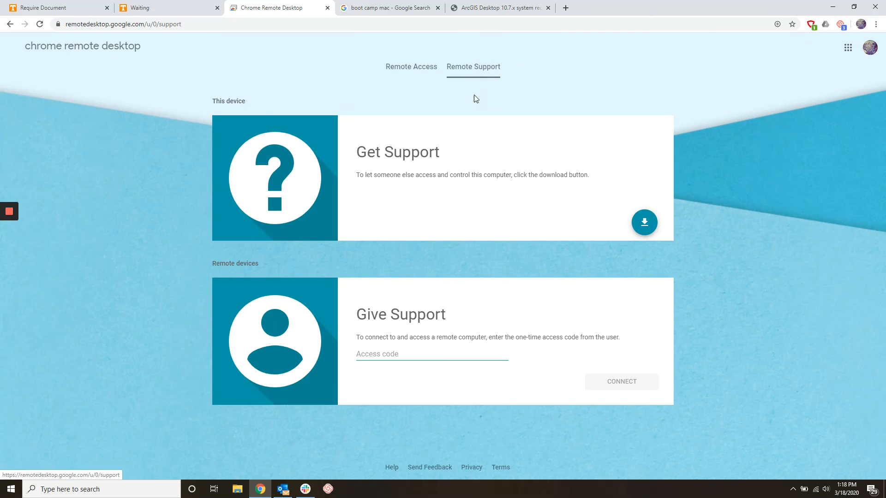